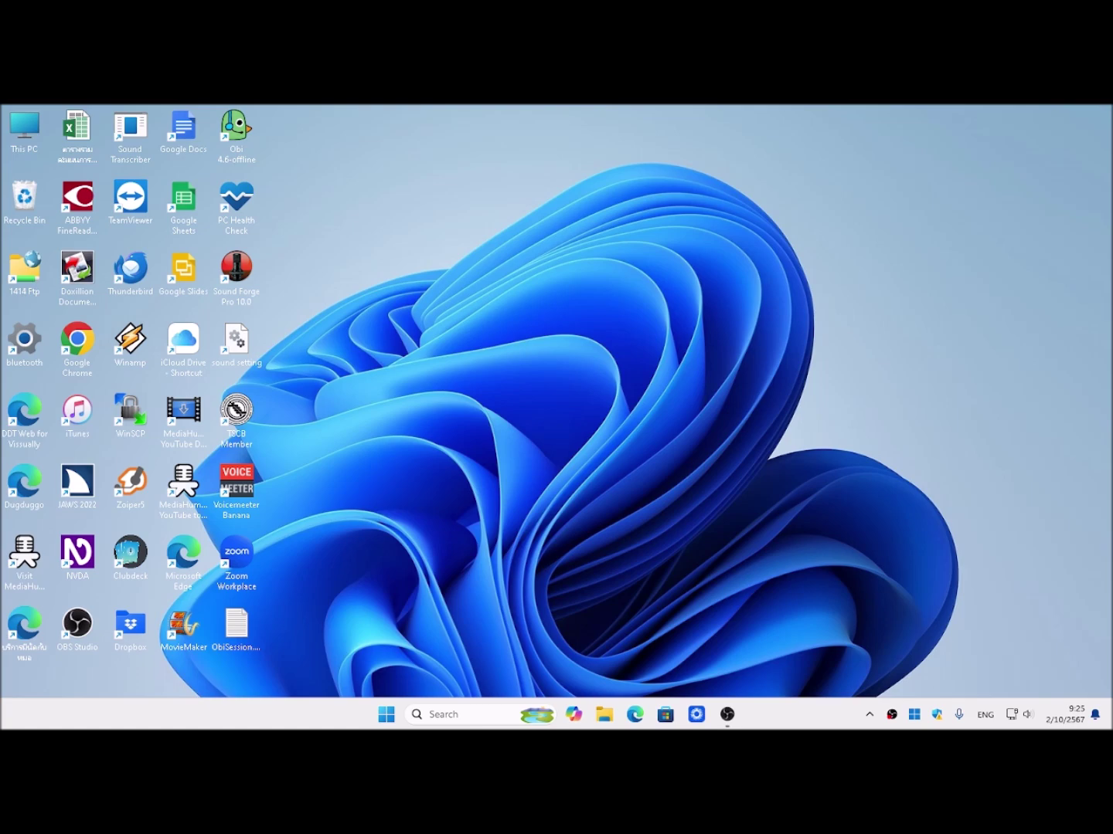
# Open Microsoft Edge from its desktop shortcut.
pyautogui.click(78, 630)
pyautogui.press('m')
pyautogui.press('m')
pyautogui.press('m')
pyautogui.press('Return')
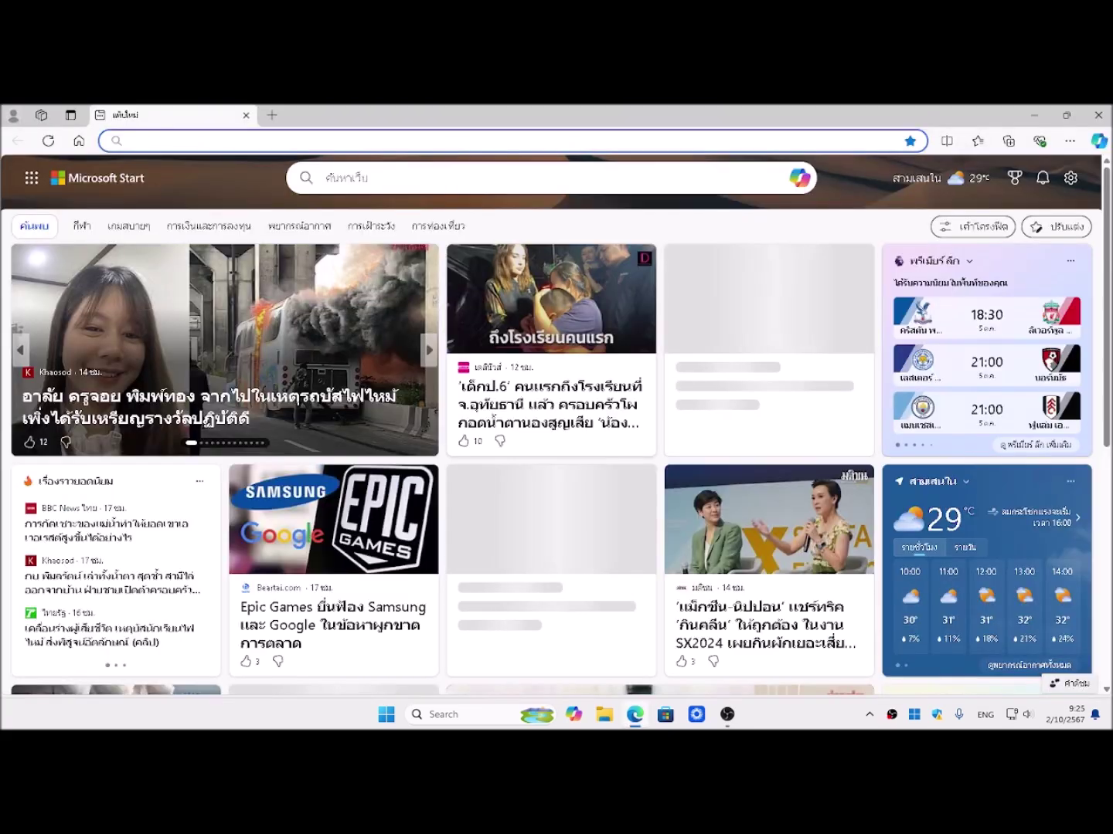
# Go to the google.com home page.
pyautogui.hotkey('alt', 'space')
pyautogui.press('Escape')
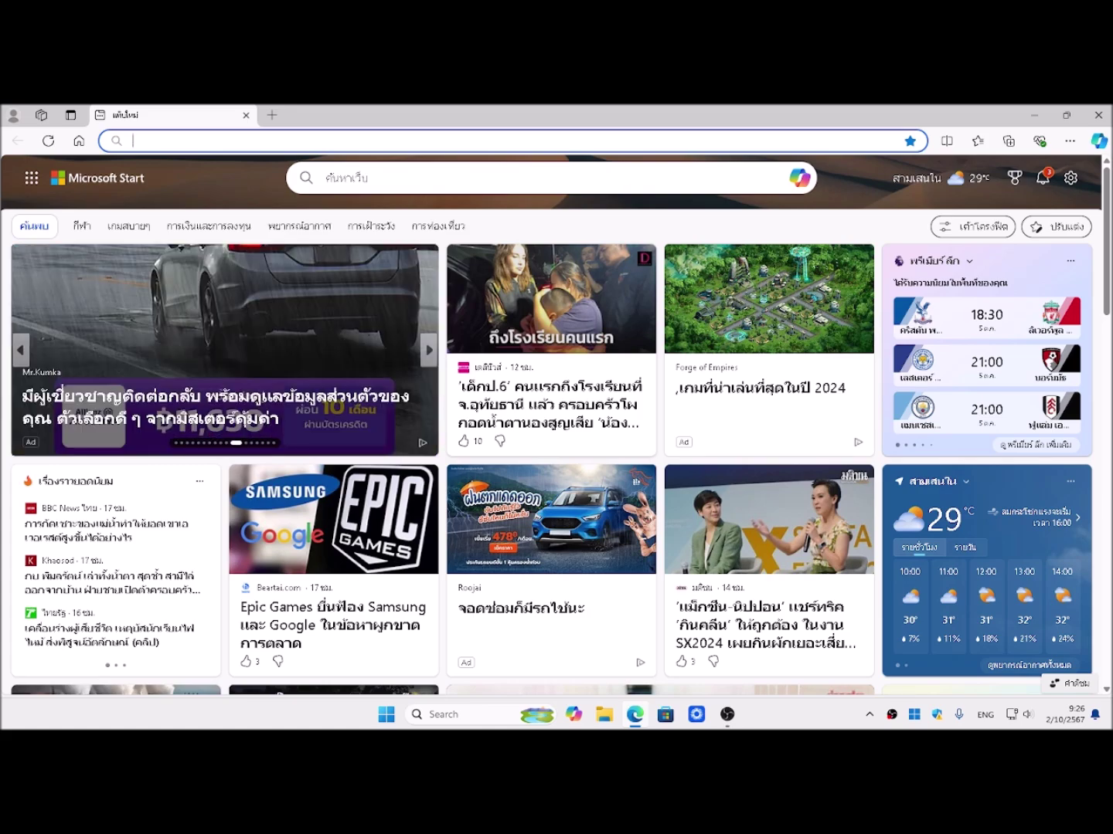
pyautogui.write('google.co')
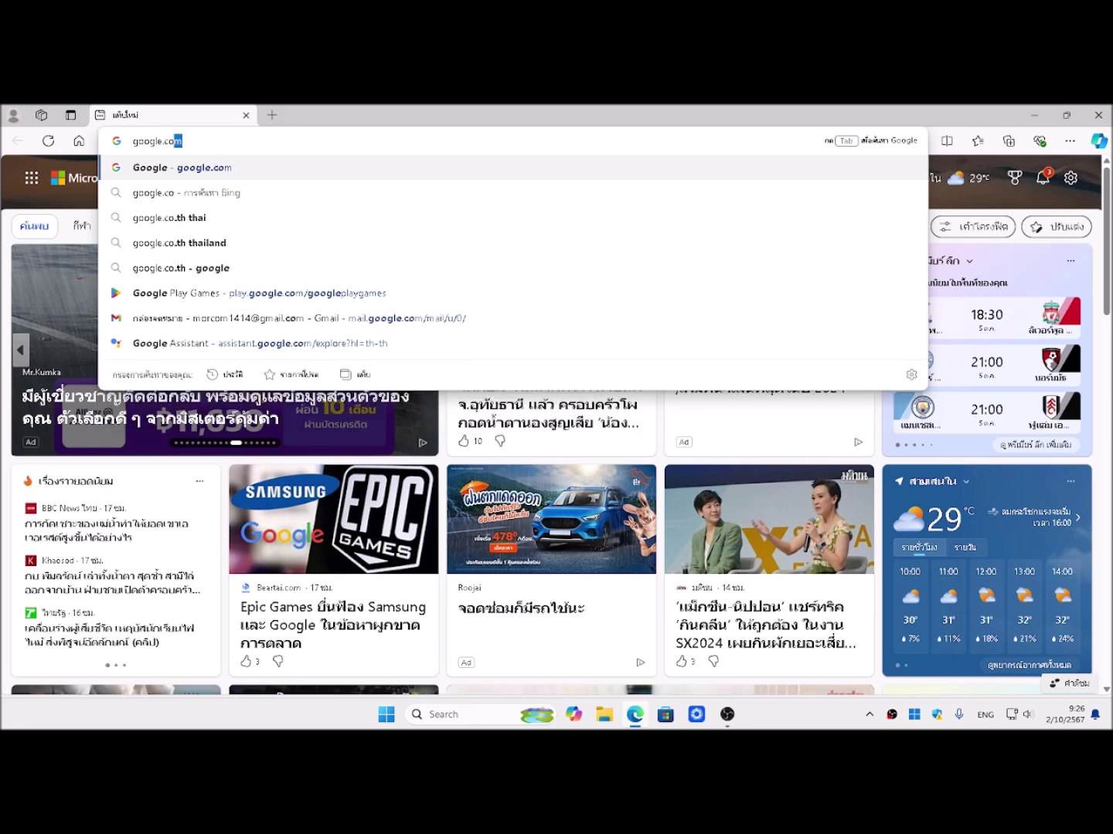
pyautogui.press('Return')
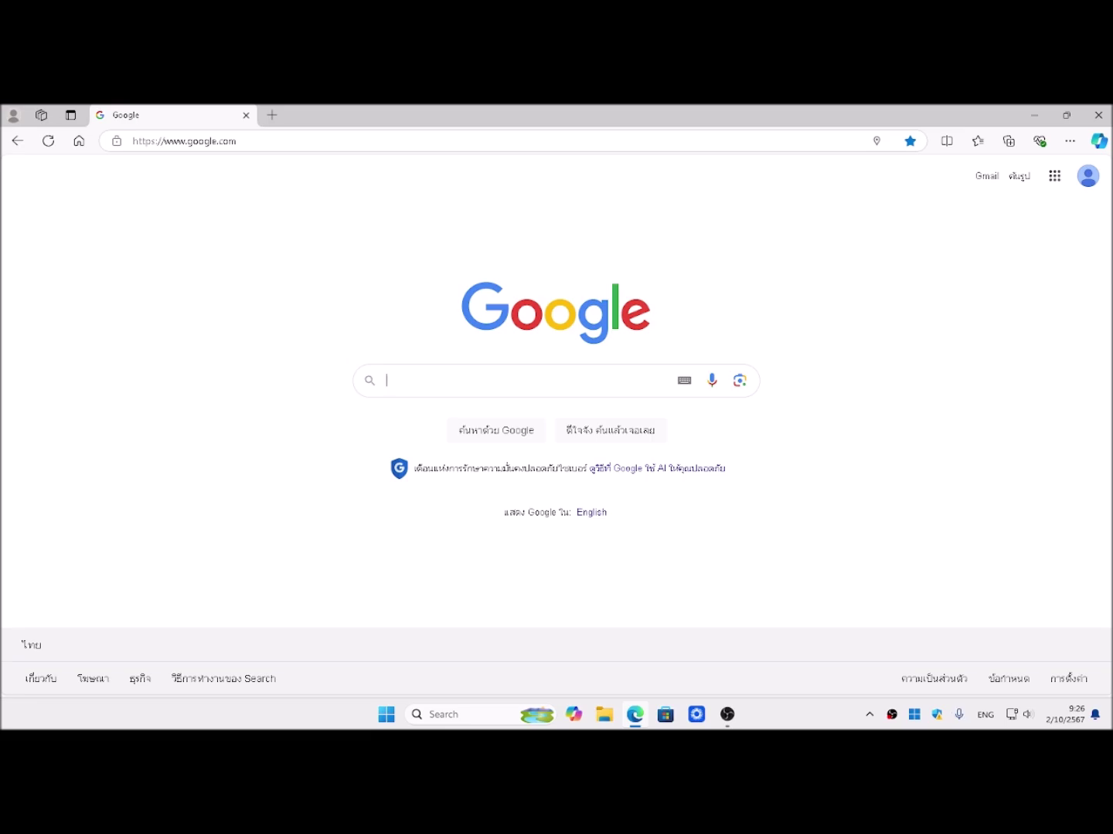
pyautogui.write('w')
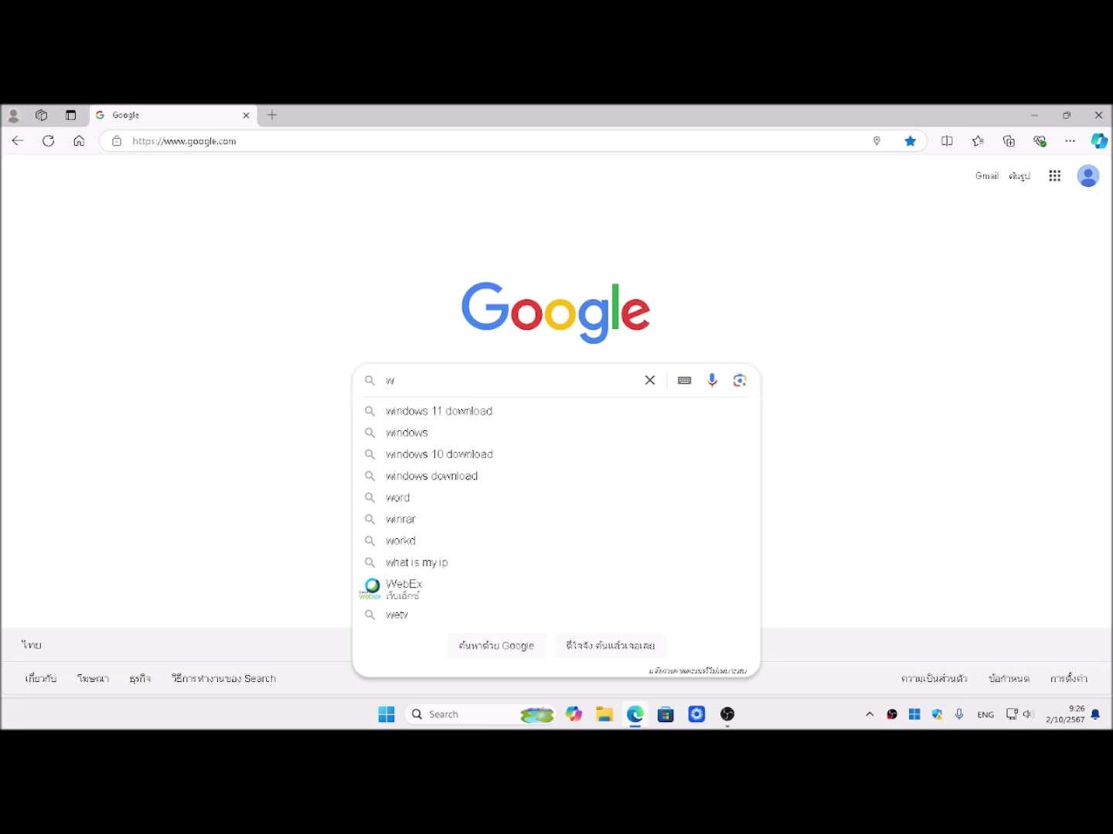
pyautogui.write('indows')
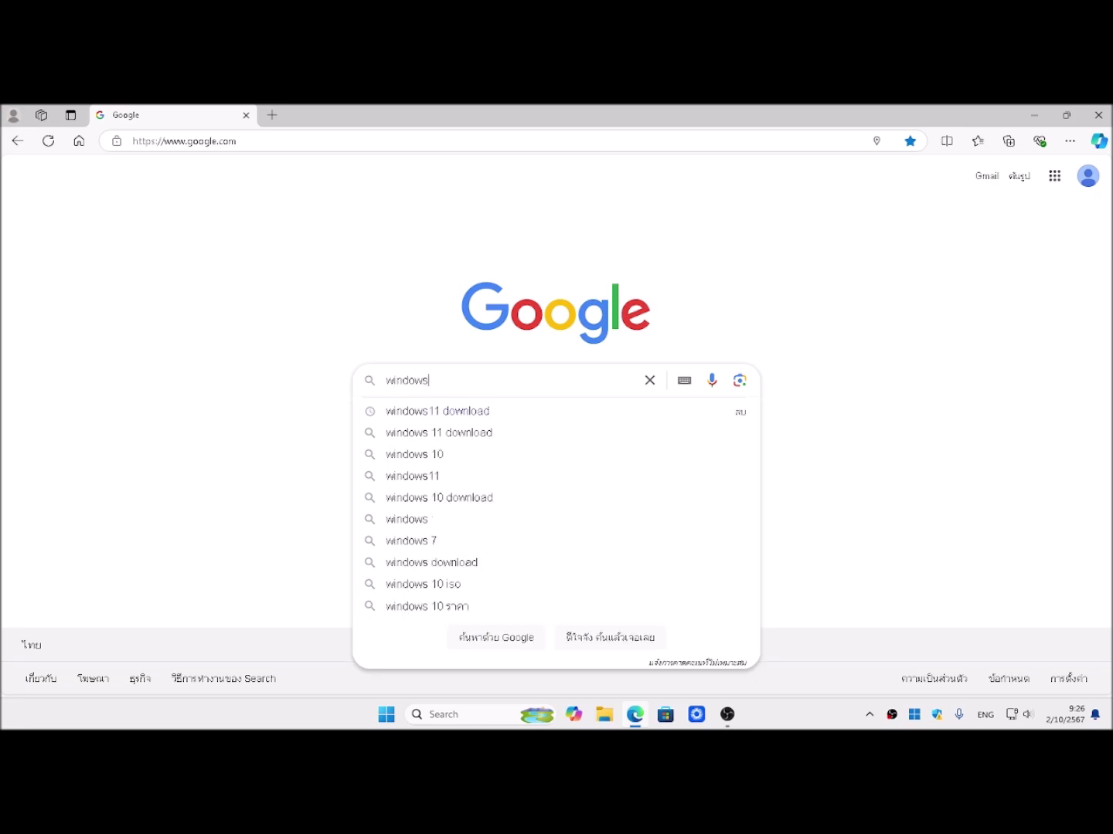
pyautogui.write('11')
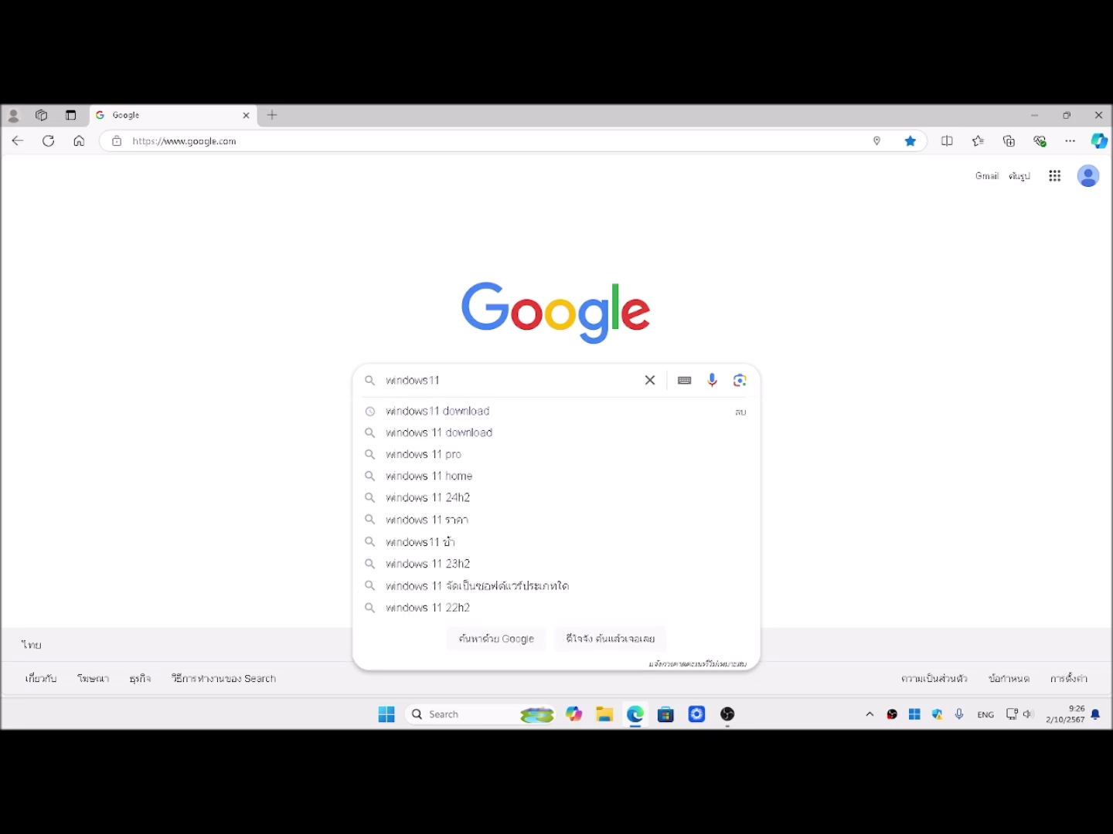
pyautogui.hotkey('ctrl', 'a')
# Search Google for "windows11 download" and open Microsoft's Thai Windows 11 software download page from the results.
pyautogui.write('w')
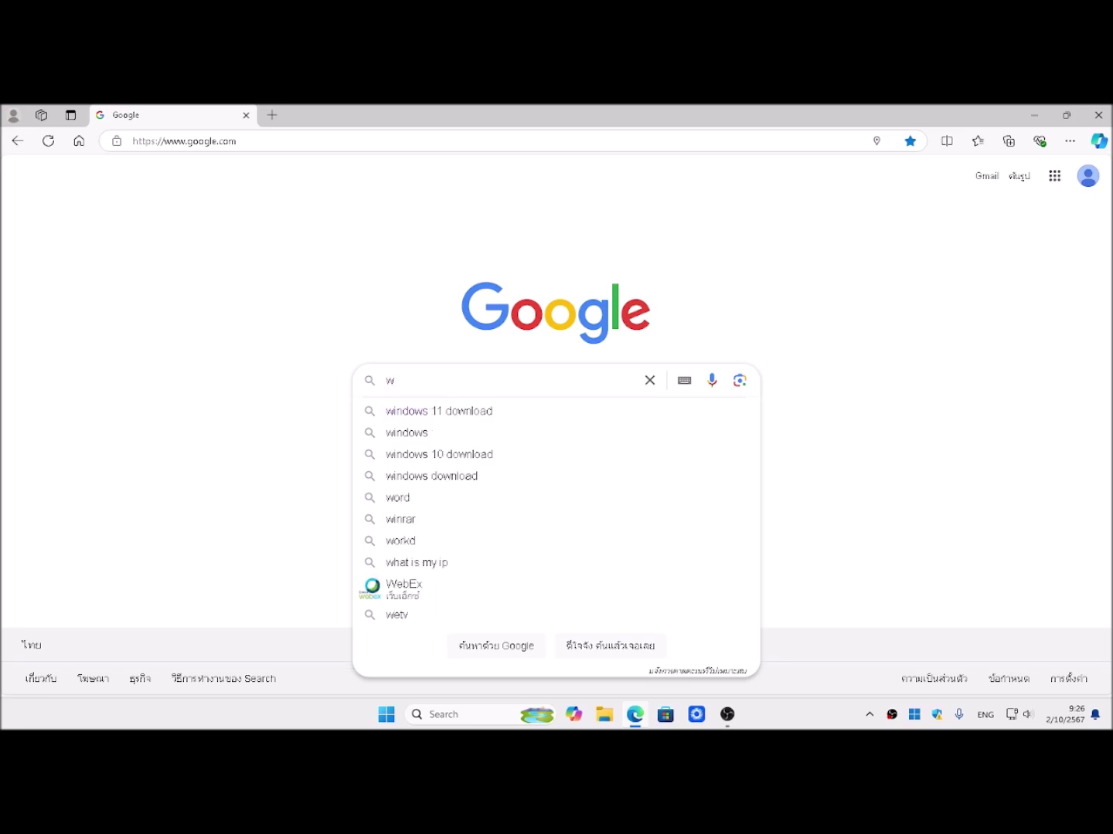
pyautogui.write('indows')
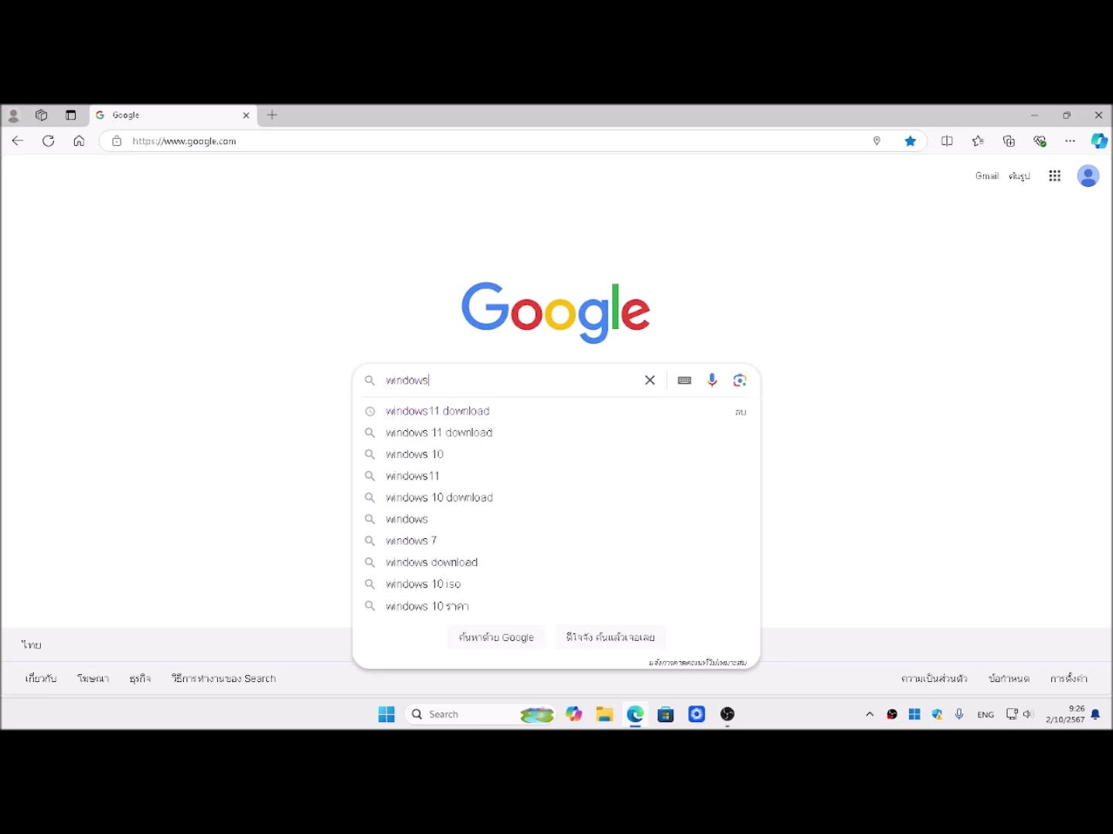
pyautogui.write('11 do')
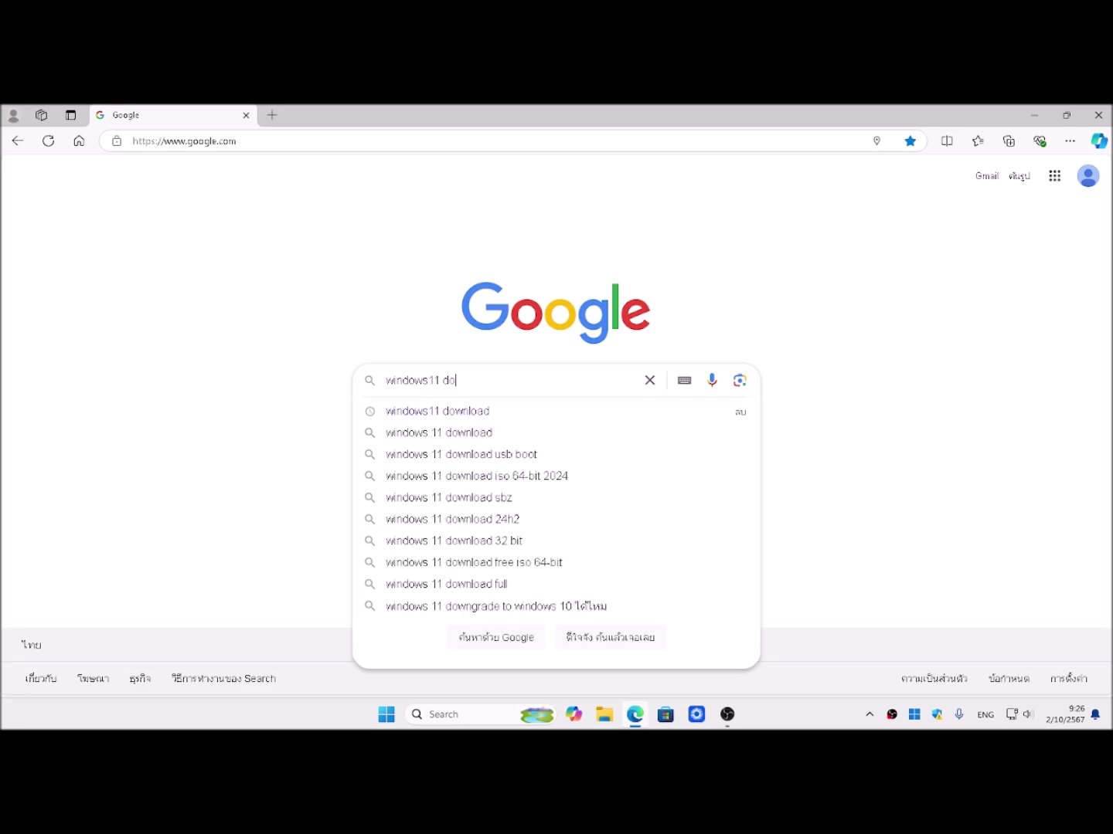
pyautogui.write('wnload')
pyautogui.hotkey('ctrl', 'a')
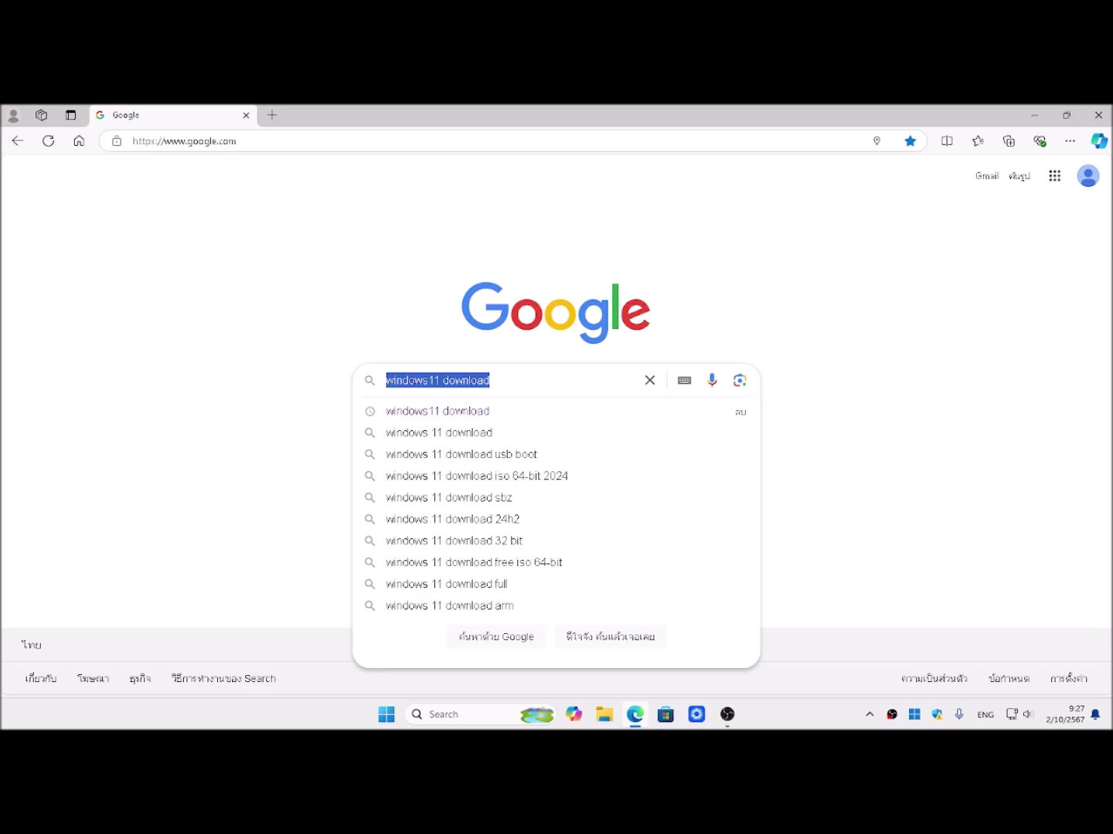
pyautogui.press('Return')
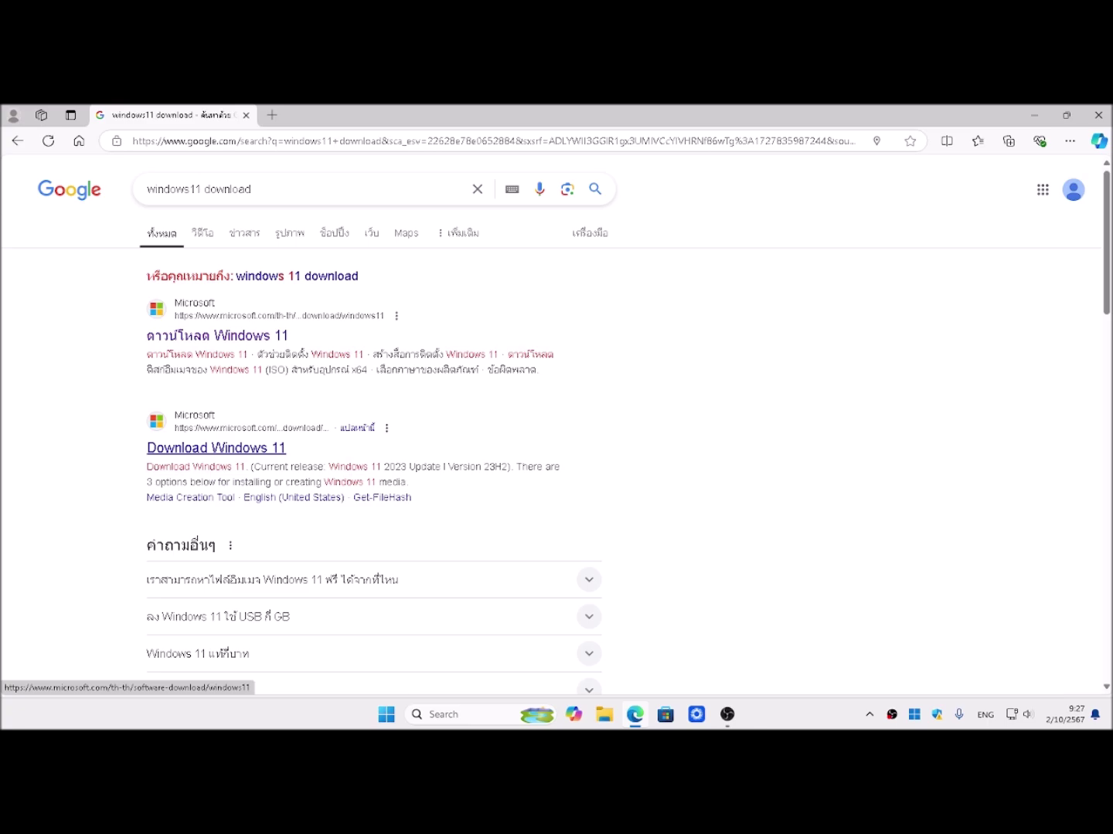
pyautogui.click(217, 449)
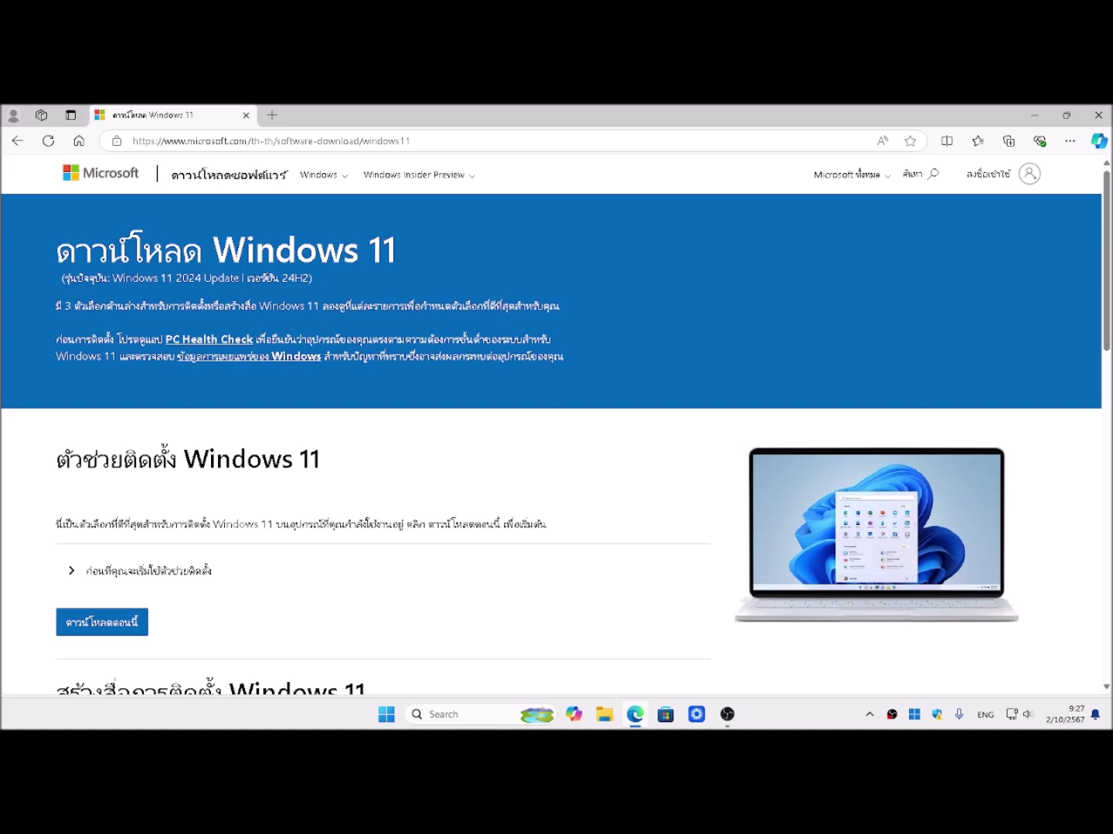
# Download the Windows 11 Installation Assistant from Microsoft's download page.
pyautogui.press('Tab')
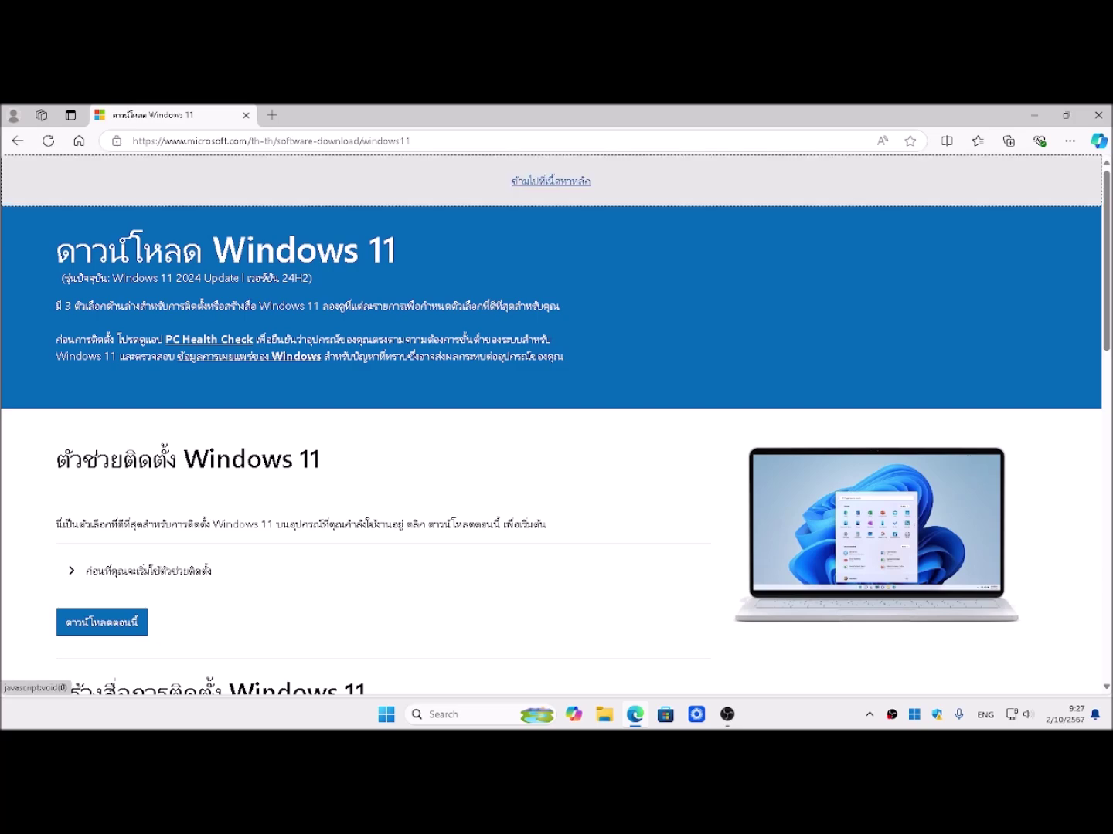
pyautogui.scroll(-1, 555, 425)
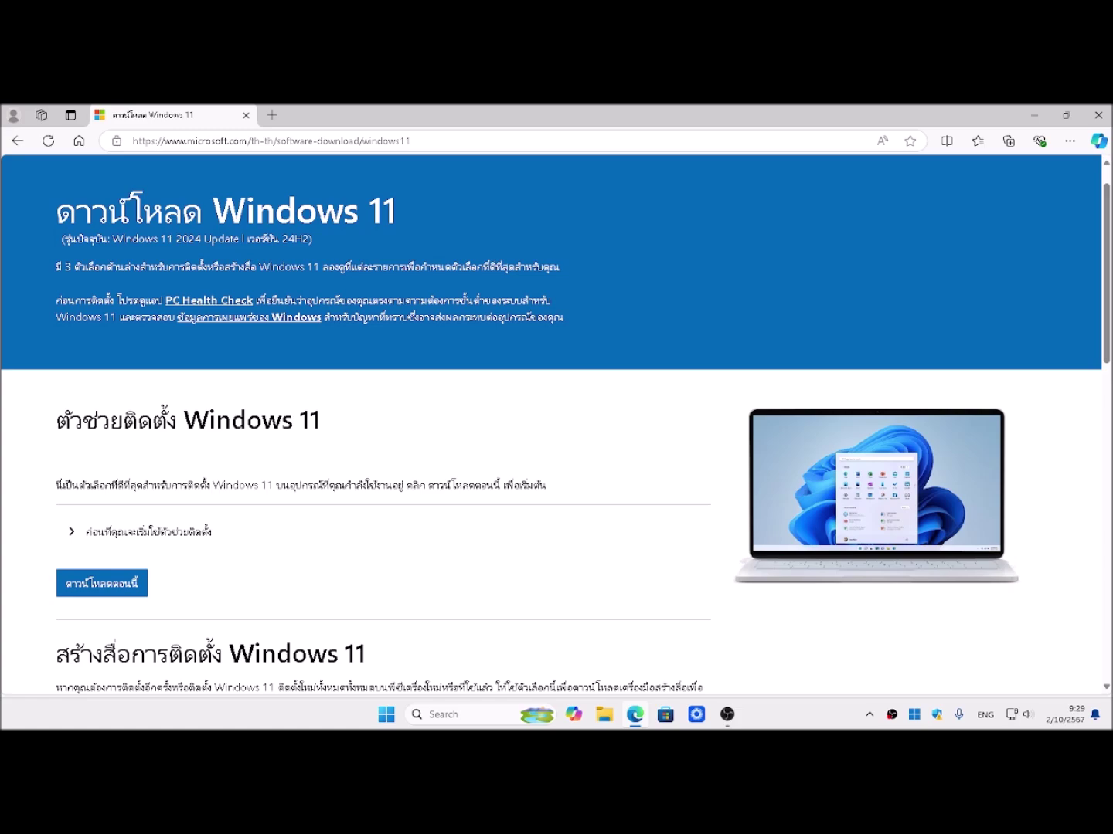
pyautogui.press('Tab')
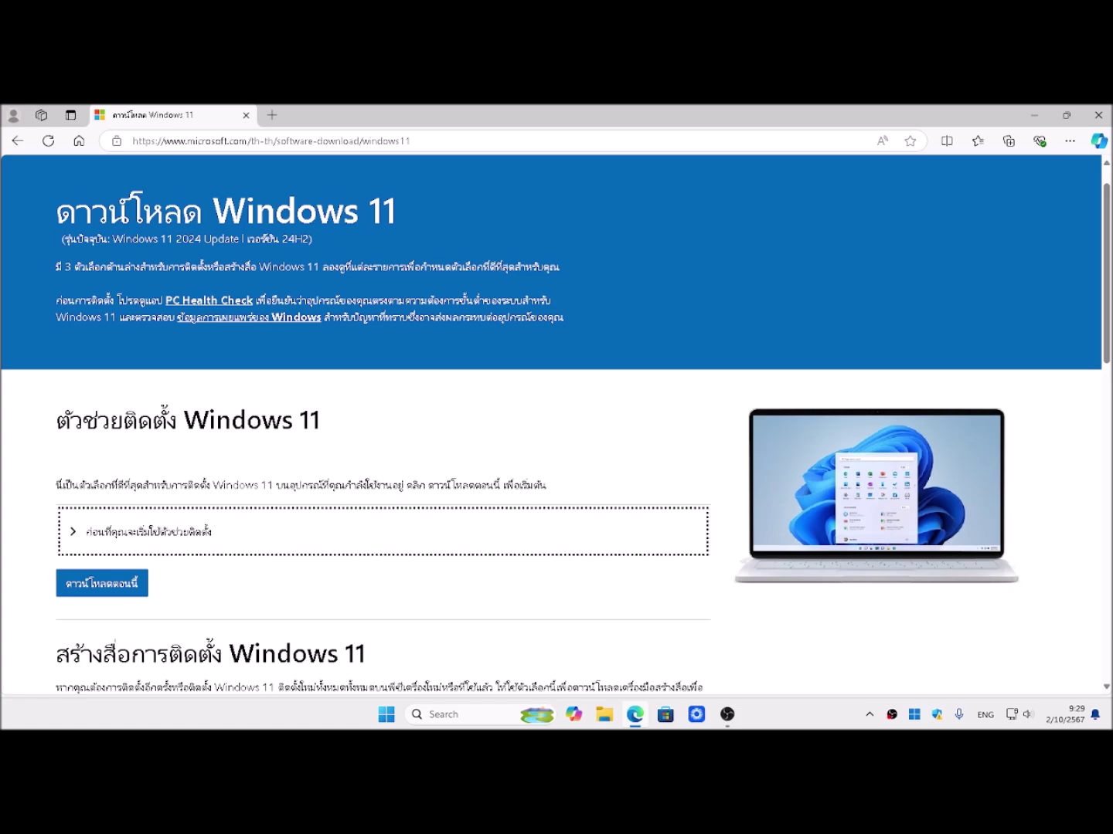
pyautogui.press('Tab')
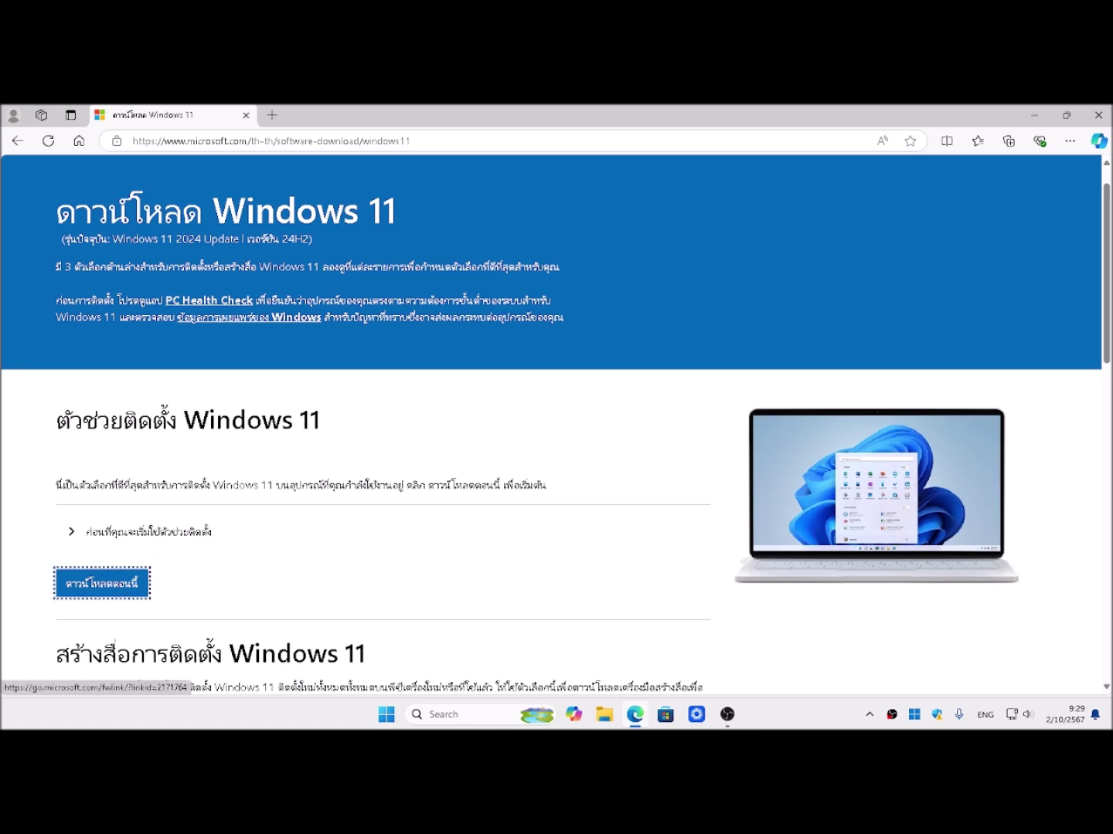
pyautogui.press('Return')
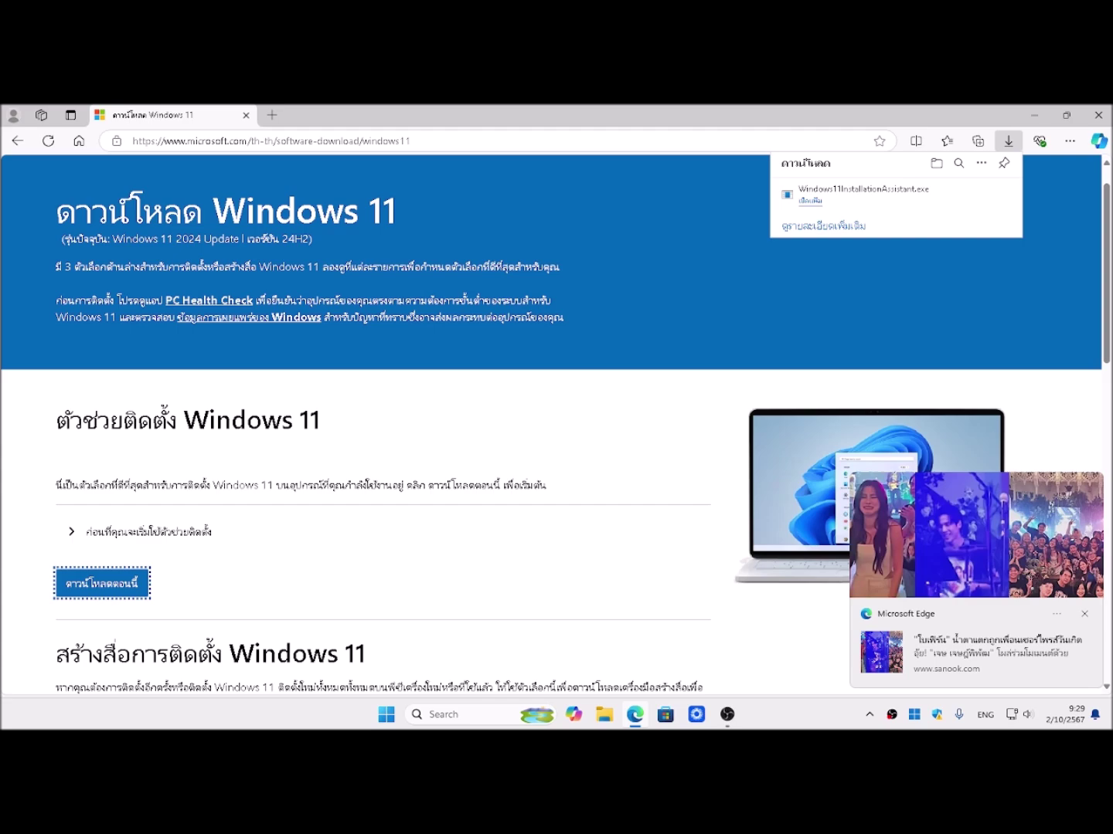
# Switch to File Explorer by opening This PC from the desktop, and go up to the Desktop location to open the Downloads folder.
pyautogui.press('super+d')
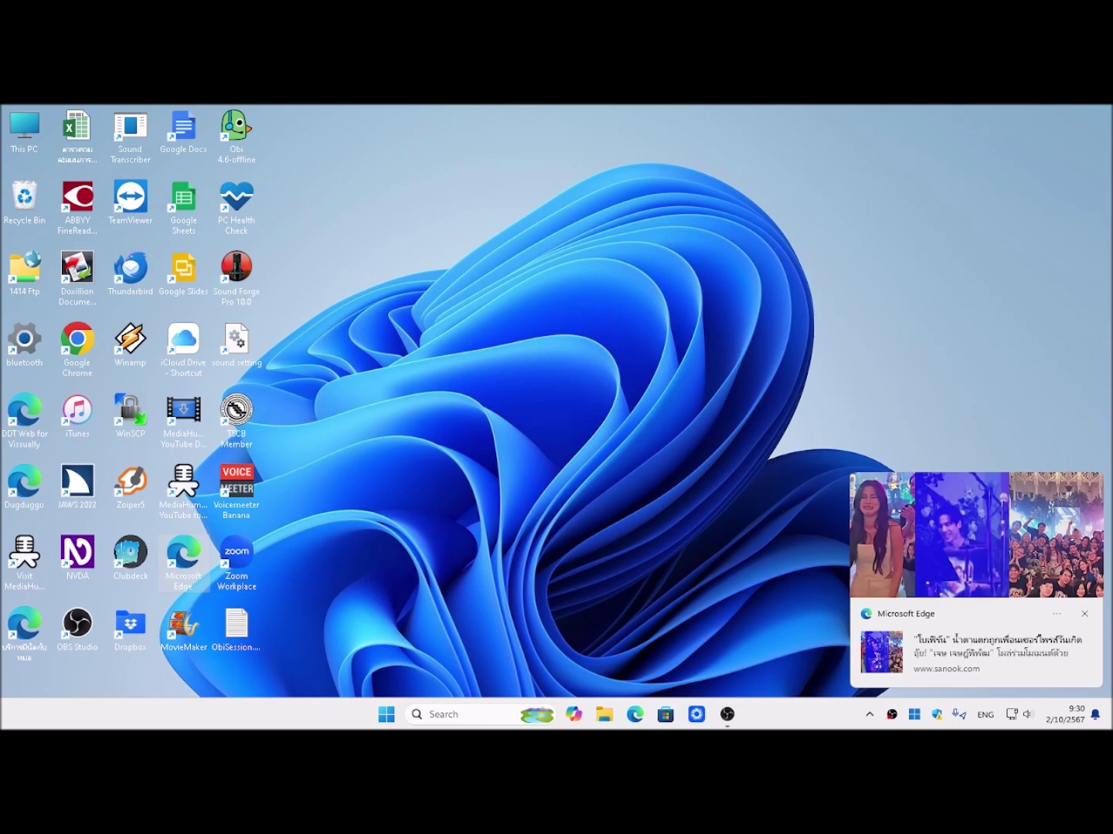
pyautogui.click(24, 132)
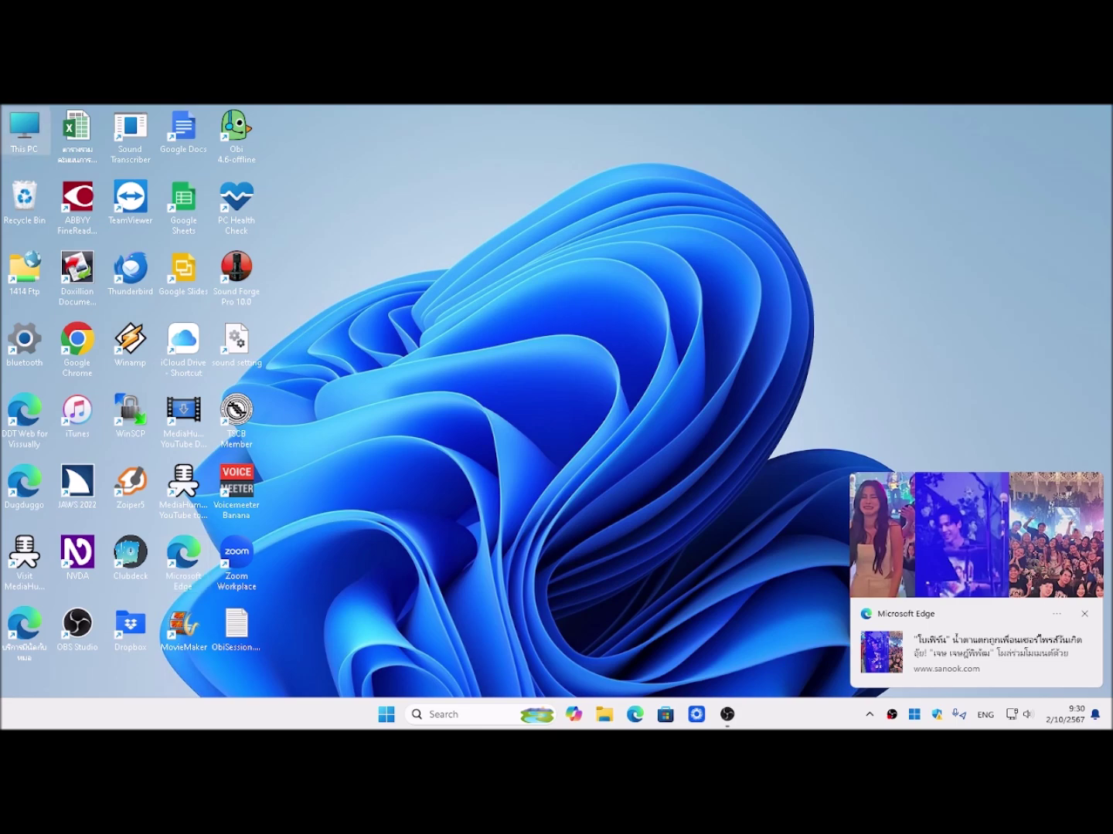
pyautogui.press('Return')
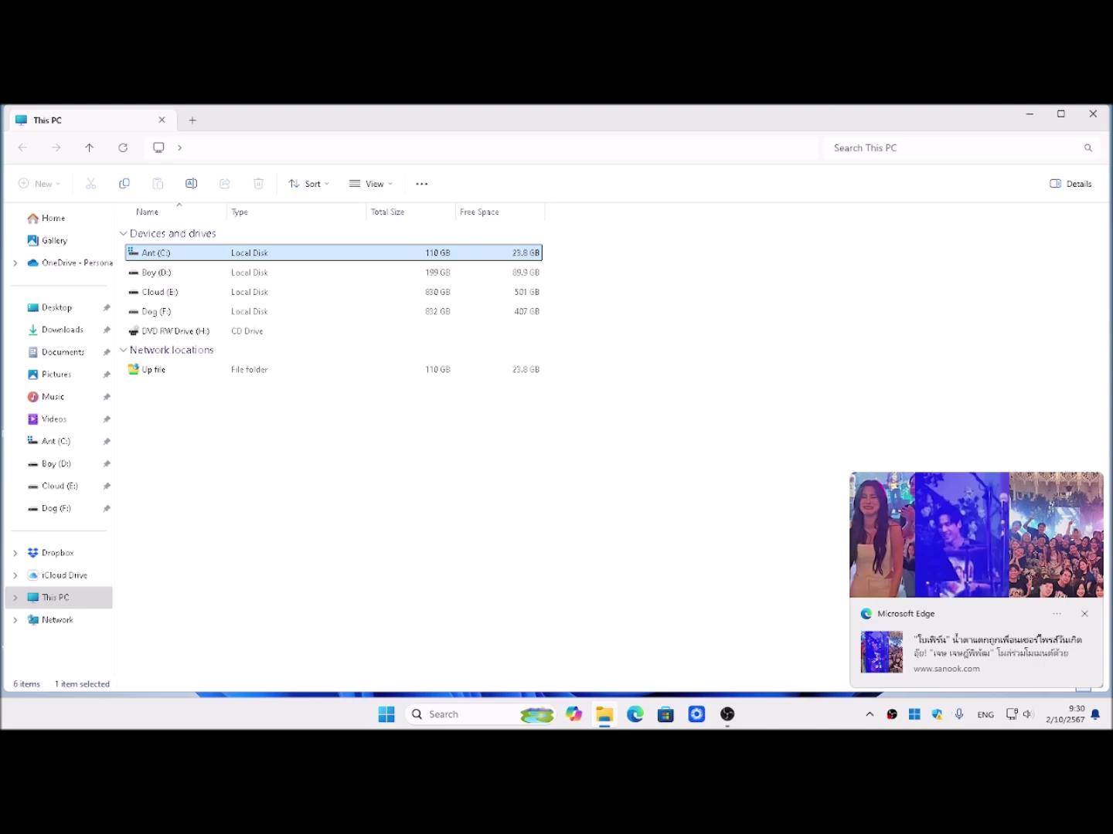
pyautogui.hotkey('alt', 'Up')
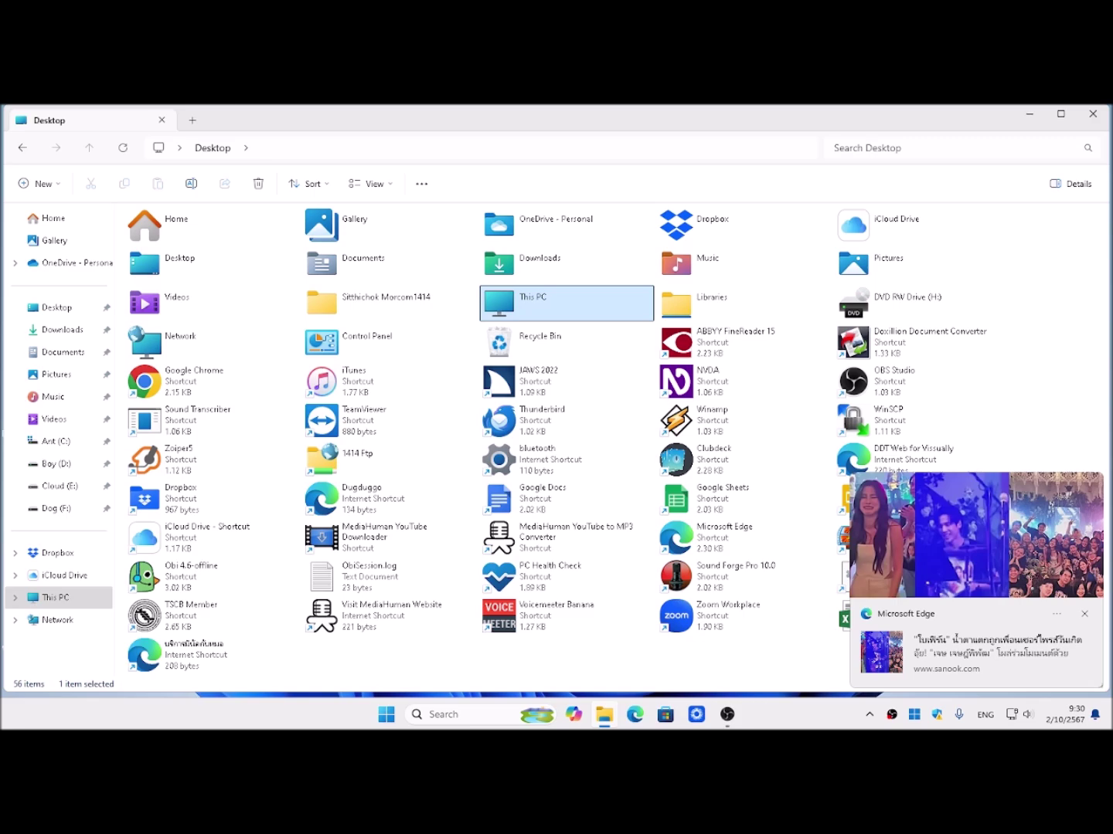
pyautogui.press('Home')
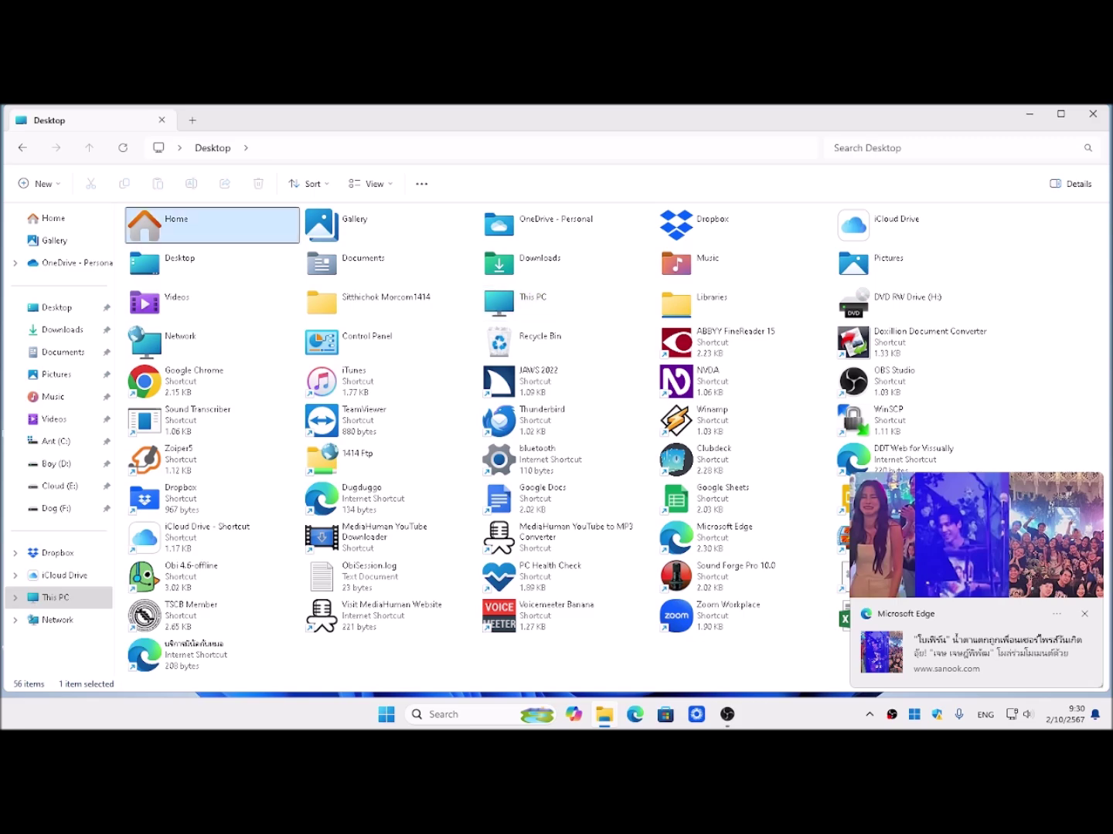
pyautogui.press('d')
pyautogui.press('d')
pyautogui.press('d')
pyautogui.press('d')
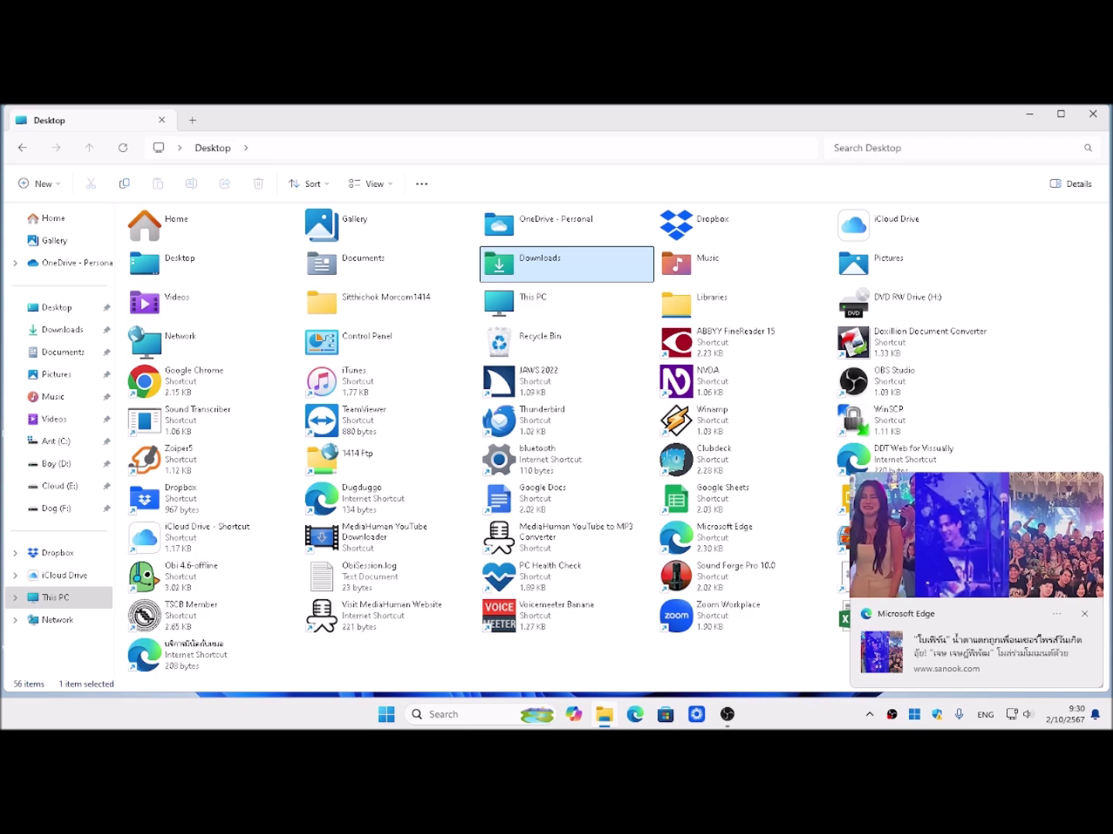
pyautogui.press('Return')
# Run Windows11InstallationAssistant.exe from the Downloads folder and dismiss the information message.
pyautogui.press('Down')
pyautogui.press('Up')
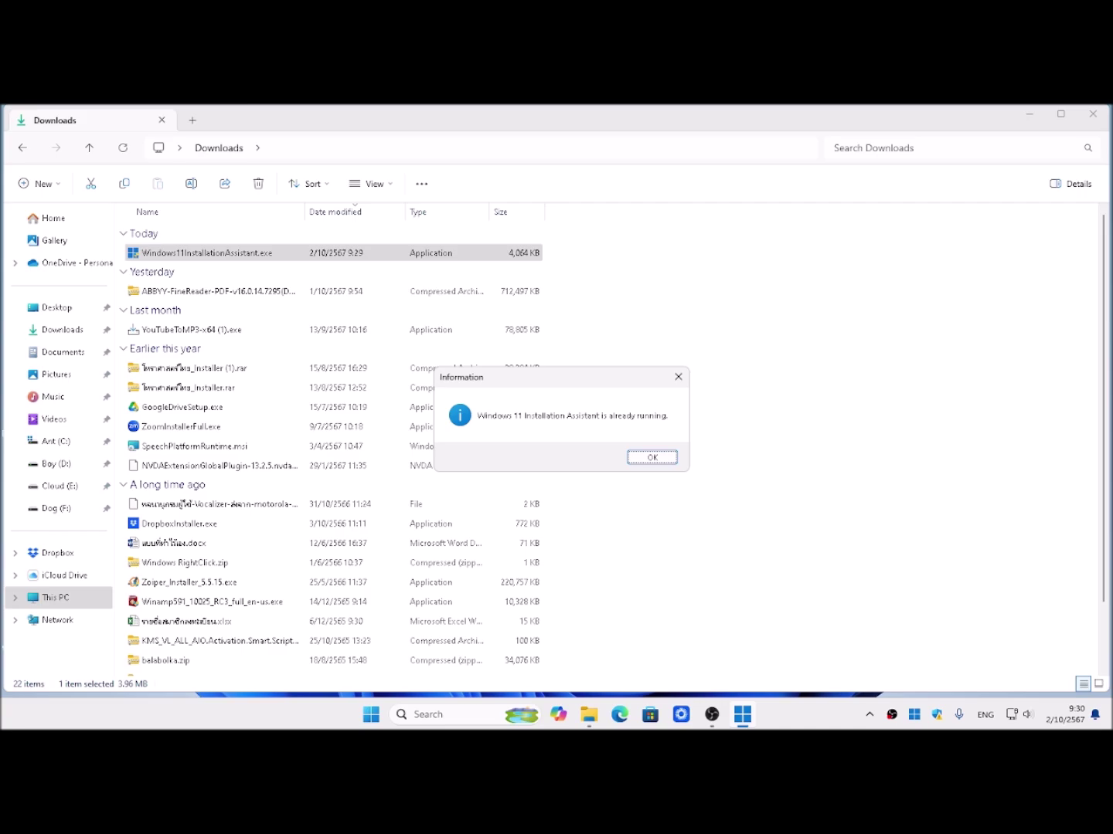
pyautogui.press('Return')
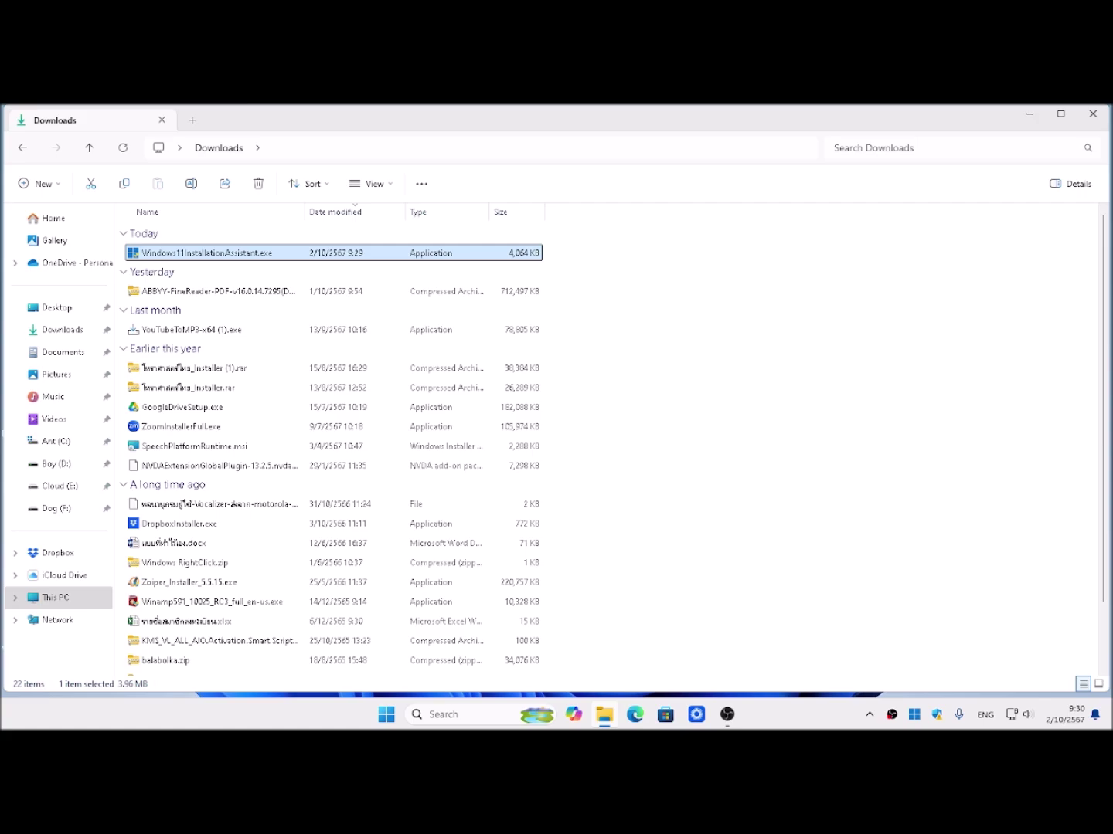
# Bring up the running Windows 11 Installation Assistant window from the notification area.
pyautogui.click(892, 715)
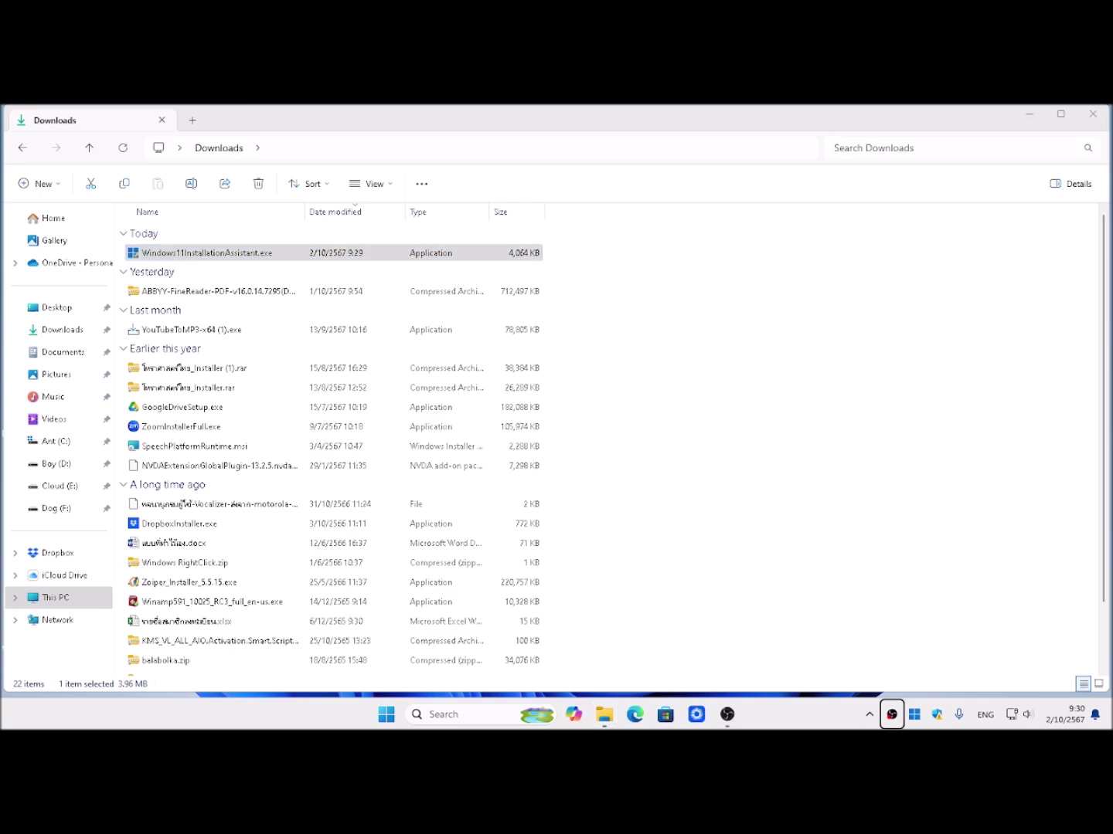
pyautogui.press('Left')
pyautogui.press('Right')
pyautogui.press('Right')
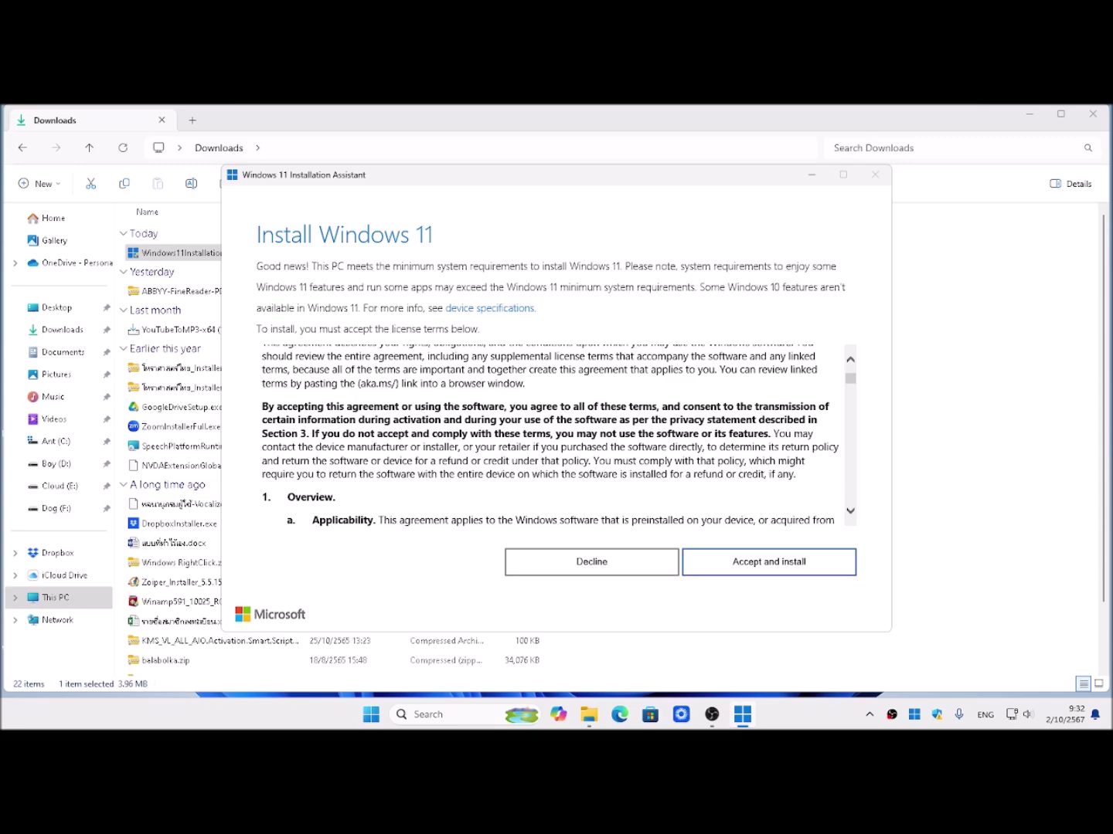
# Review the Windows 11 license terms, accept them and start the installation.
pyautogui.scroll(5, 550, 434)
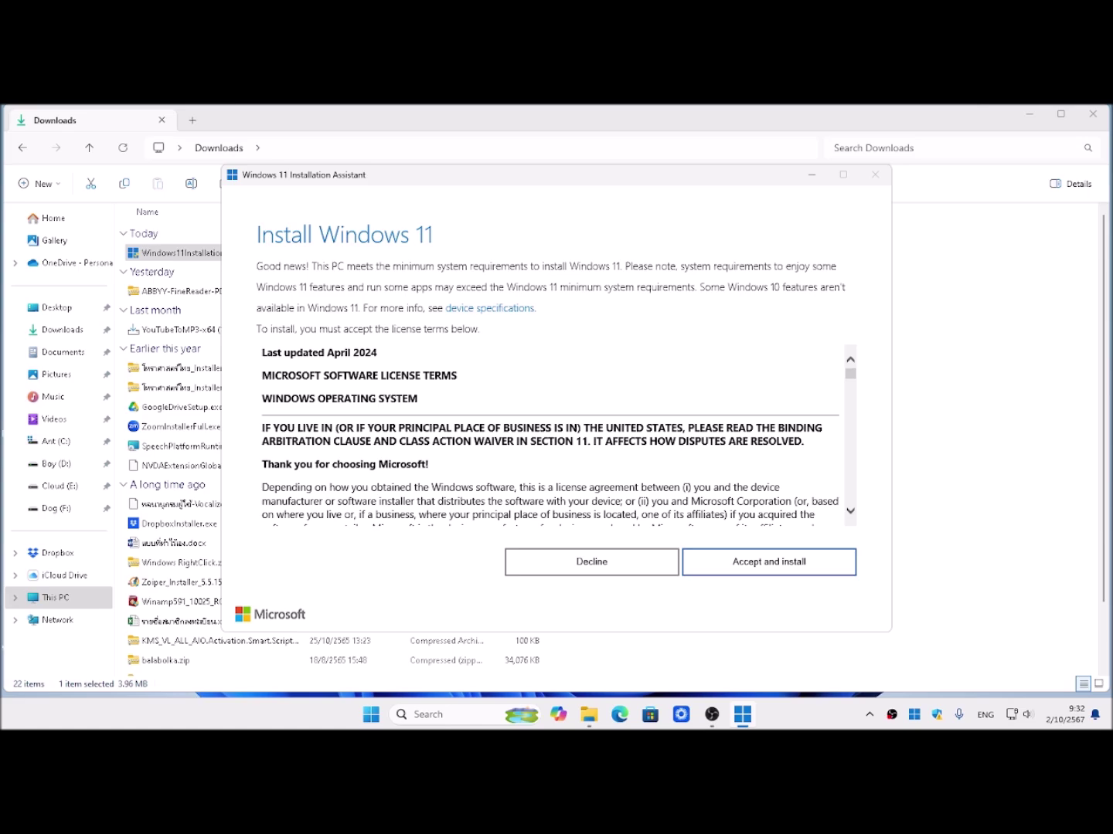
pyautogui.scroll(-1, 550, 437)
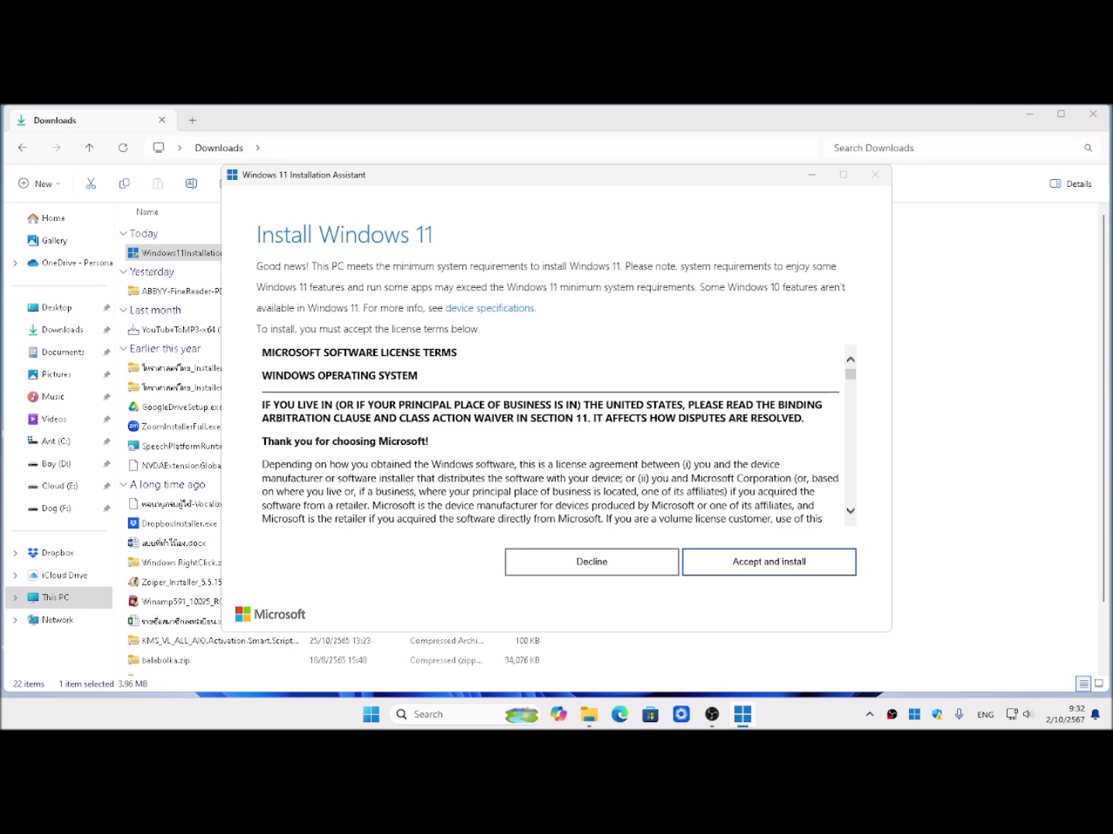
pyautogui.scroll(-1, 550, 436)
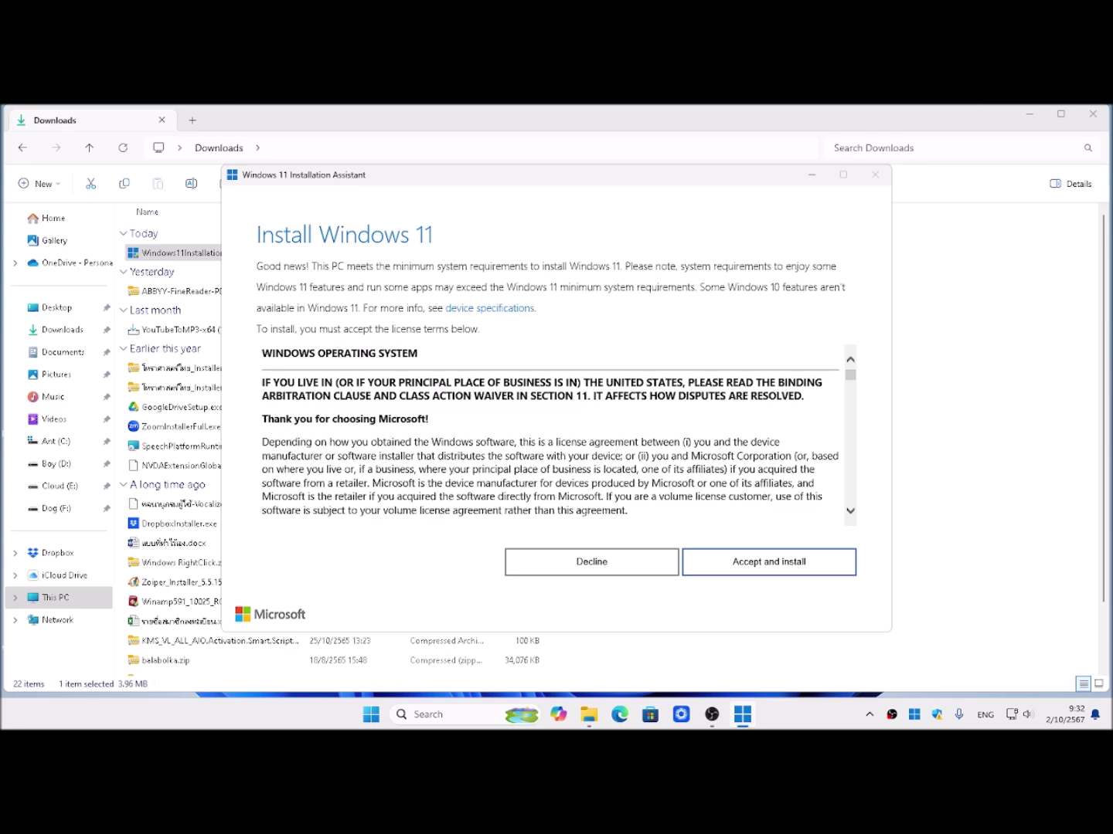
pyautogui.scroll(-1, 551, 435)
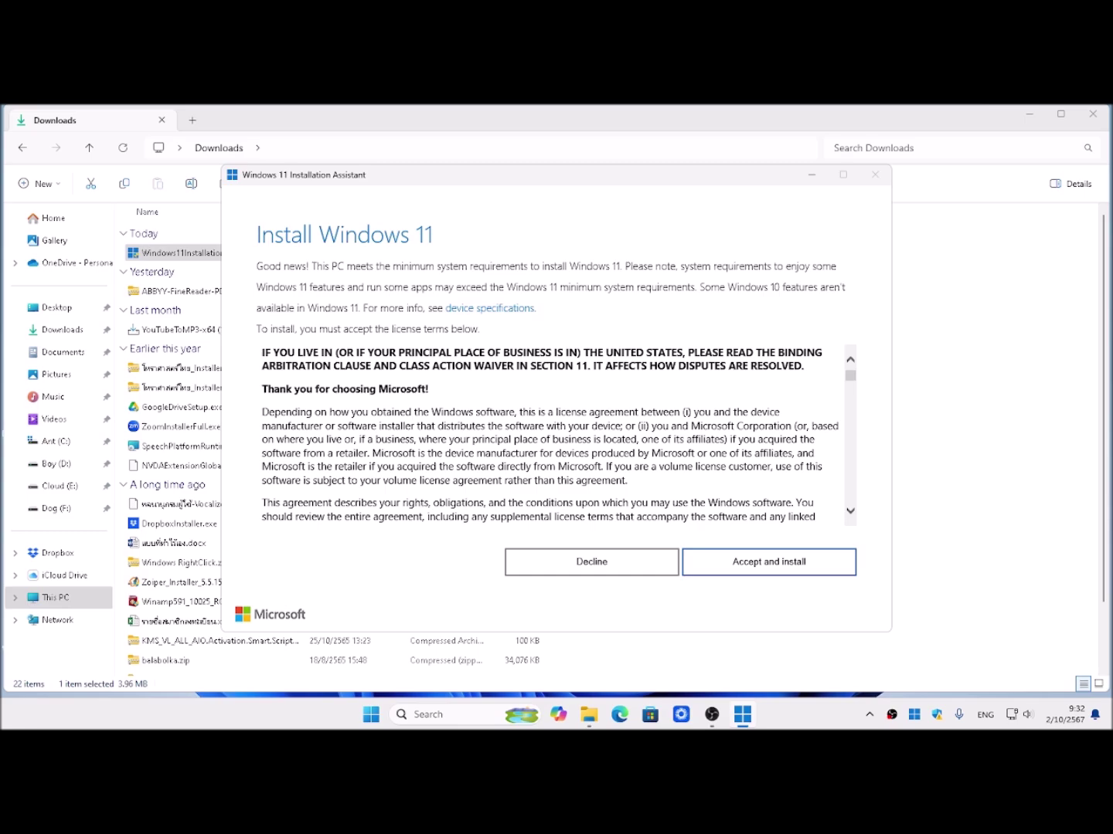
pyautogui.scroll(2, 551, 436)
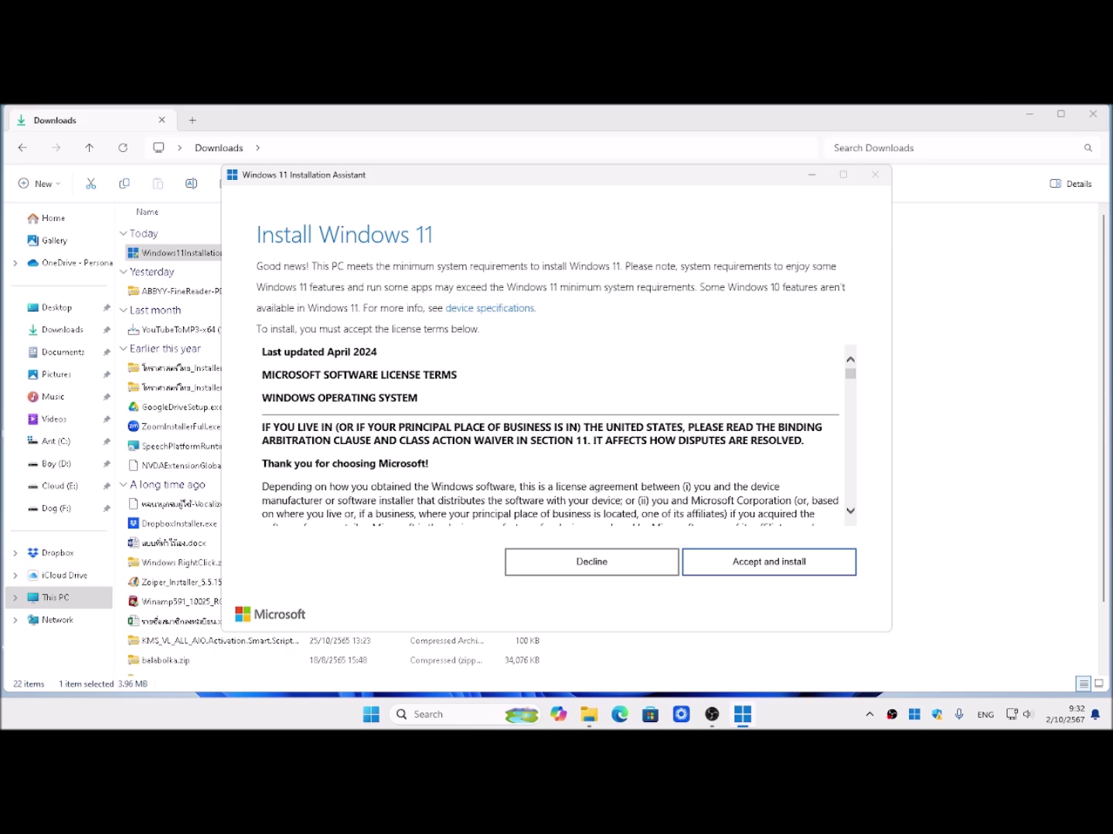
pyautogui.press('Tab')
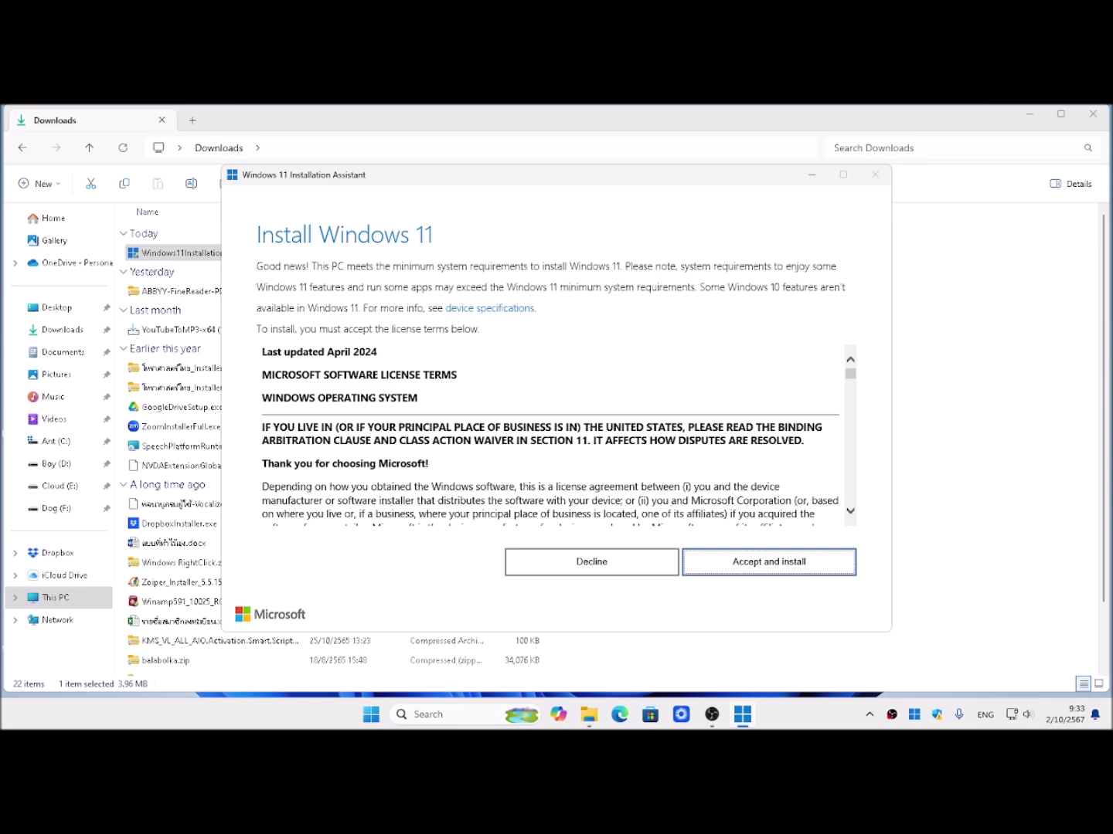
pyautogui.press('Return')
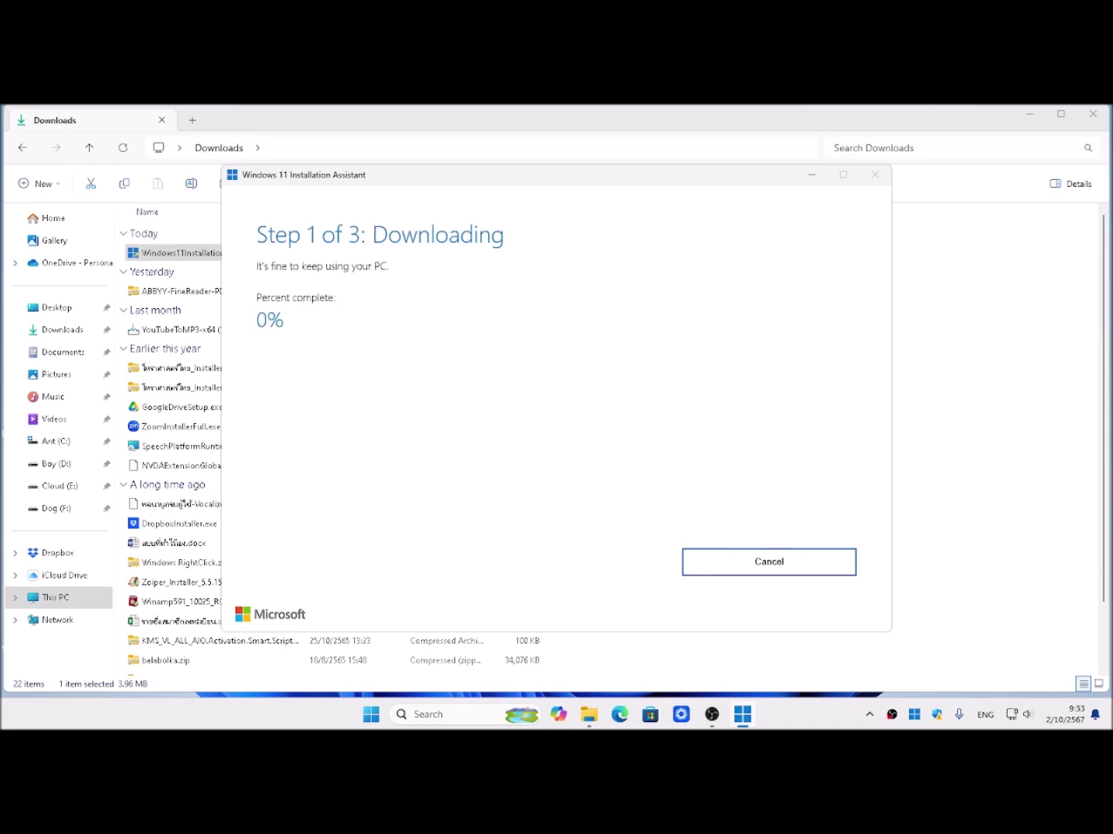